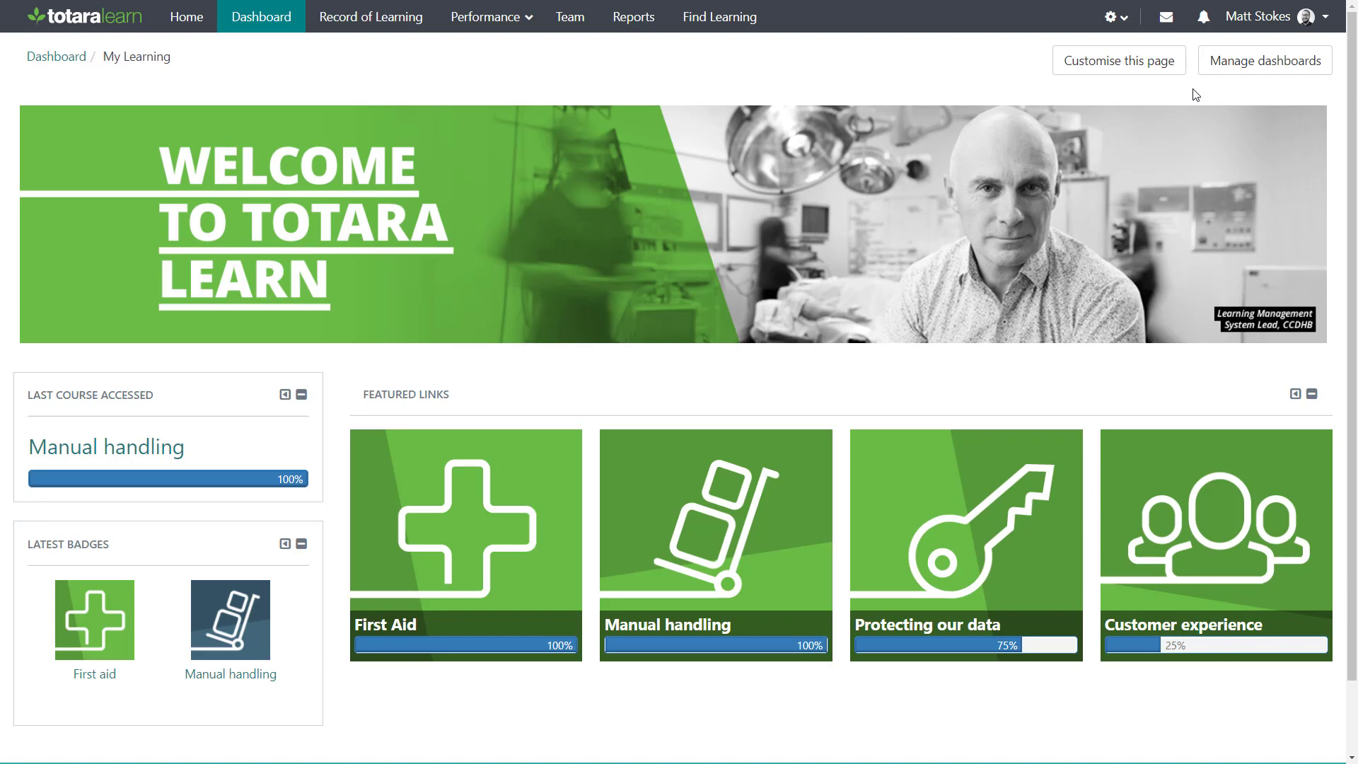
Open the site's Appearance settings and look through the Theme settings page
{"action": "left_click", "coordinate": [1117, 16]}
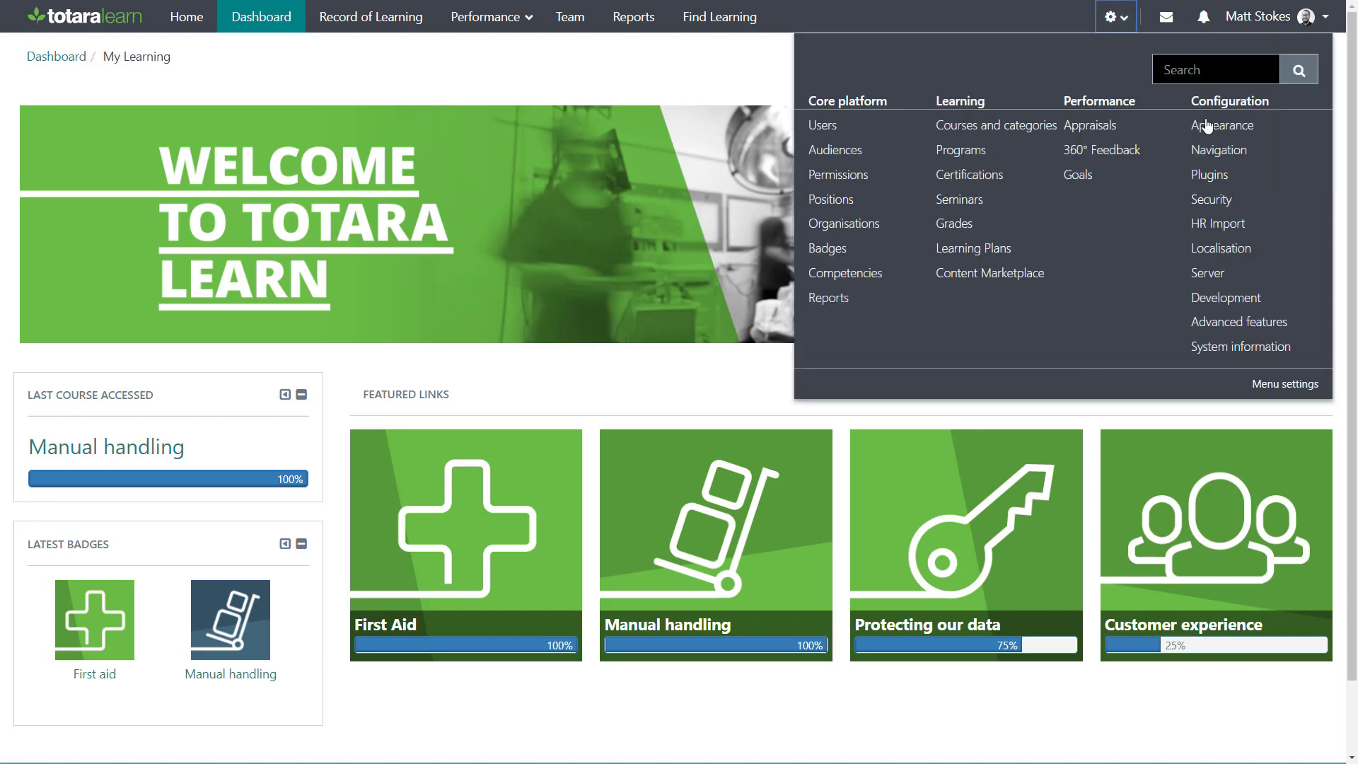
{"action": "left_click", "coordinate": [1176, 85]}
{"action": "scroll", "coordinate": [1337, 126], "scroll_direction": "down", "scroll_amount": 4}
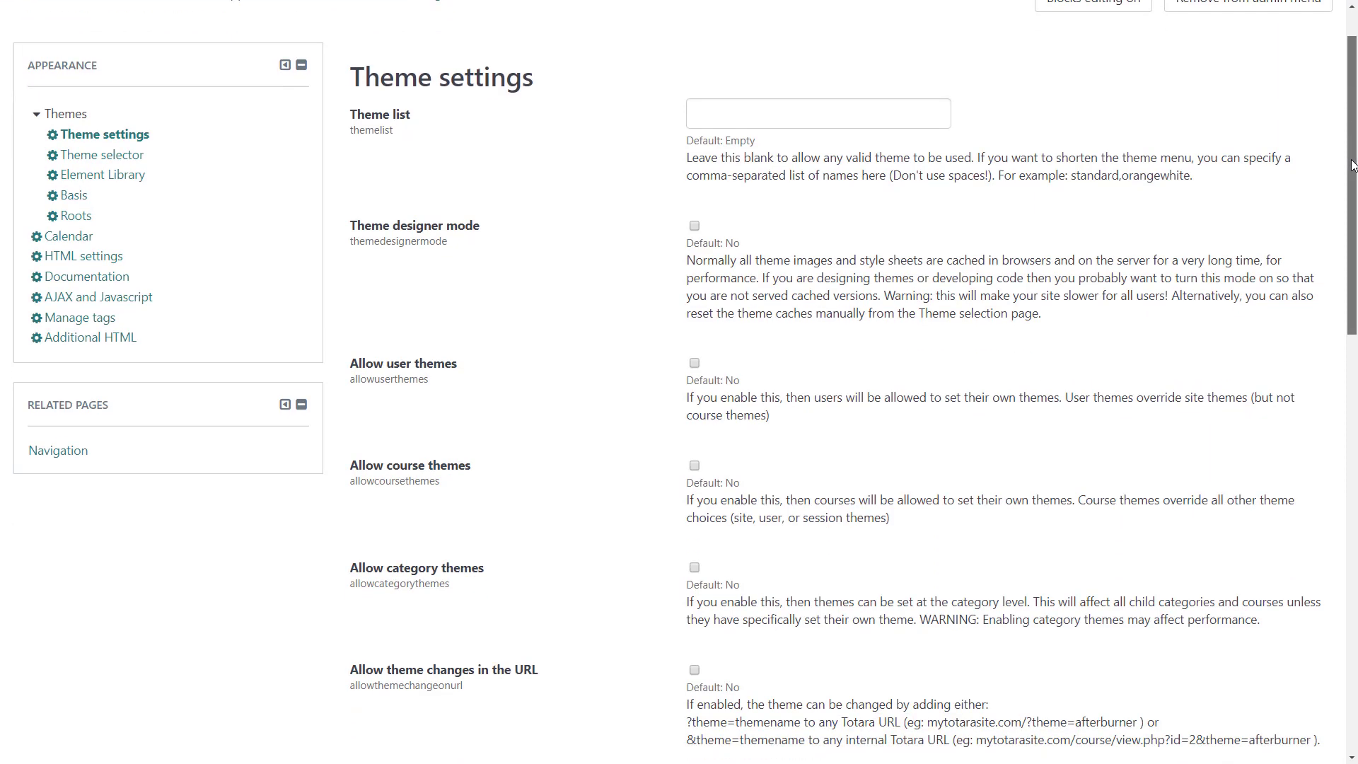
{"action": "scroll", "coordinate": [707, 332], "scroll_direction": "down", "scroll_amount": 2}
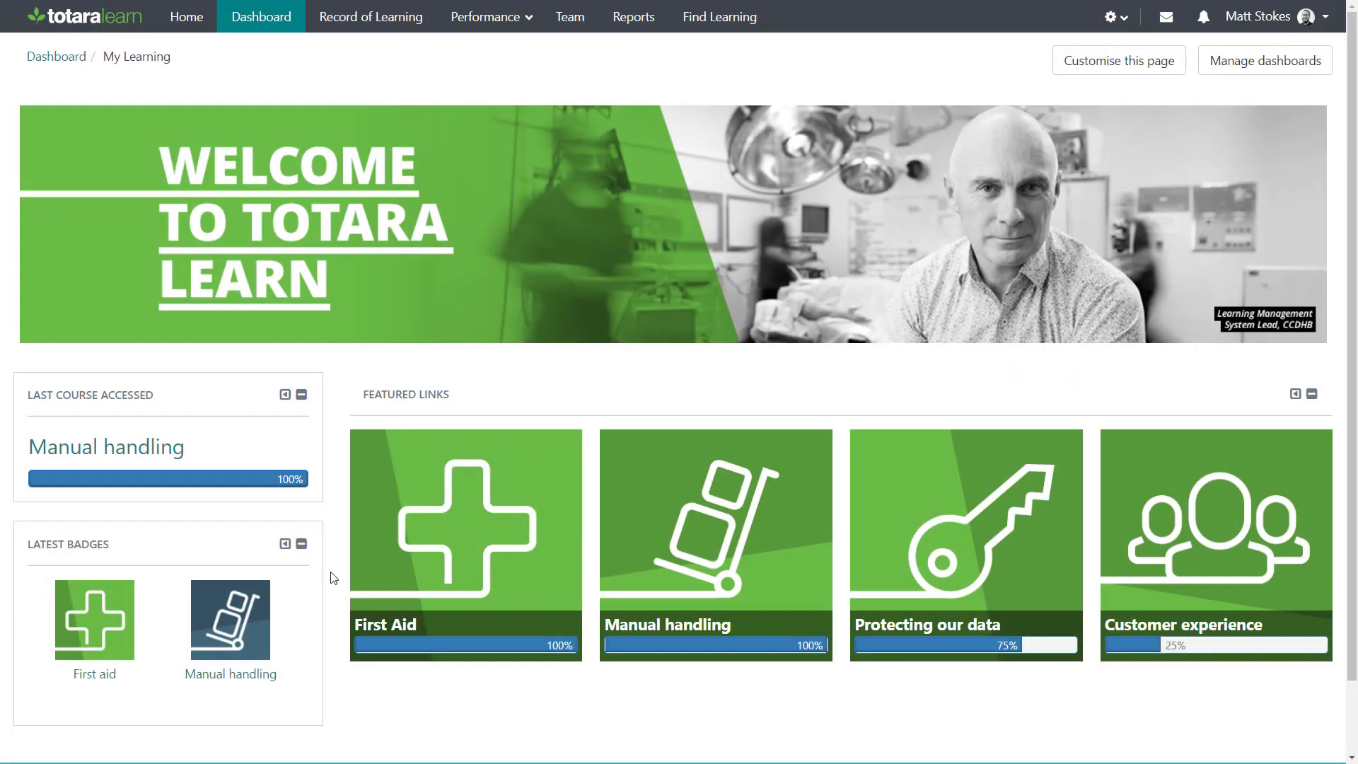
Dock the Latest badges block at the edge of the dashboard, then restore it to its original place
{"action": "left_click", "coordinate": [285, 545]}
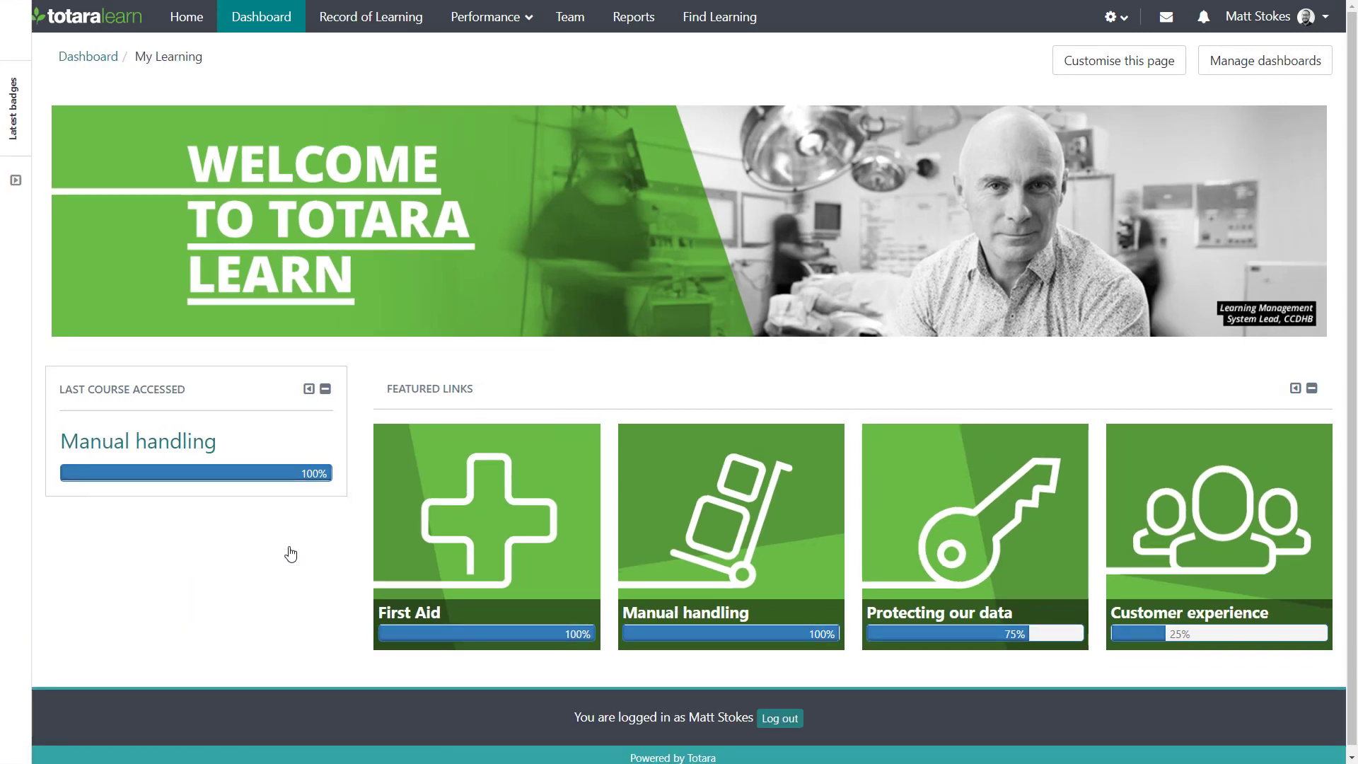
{"action": "left_click", "coordinate": [17, 181]}
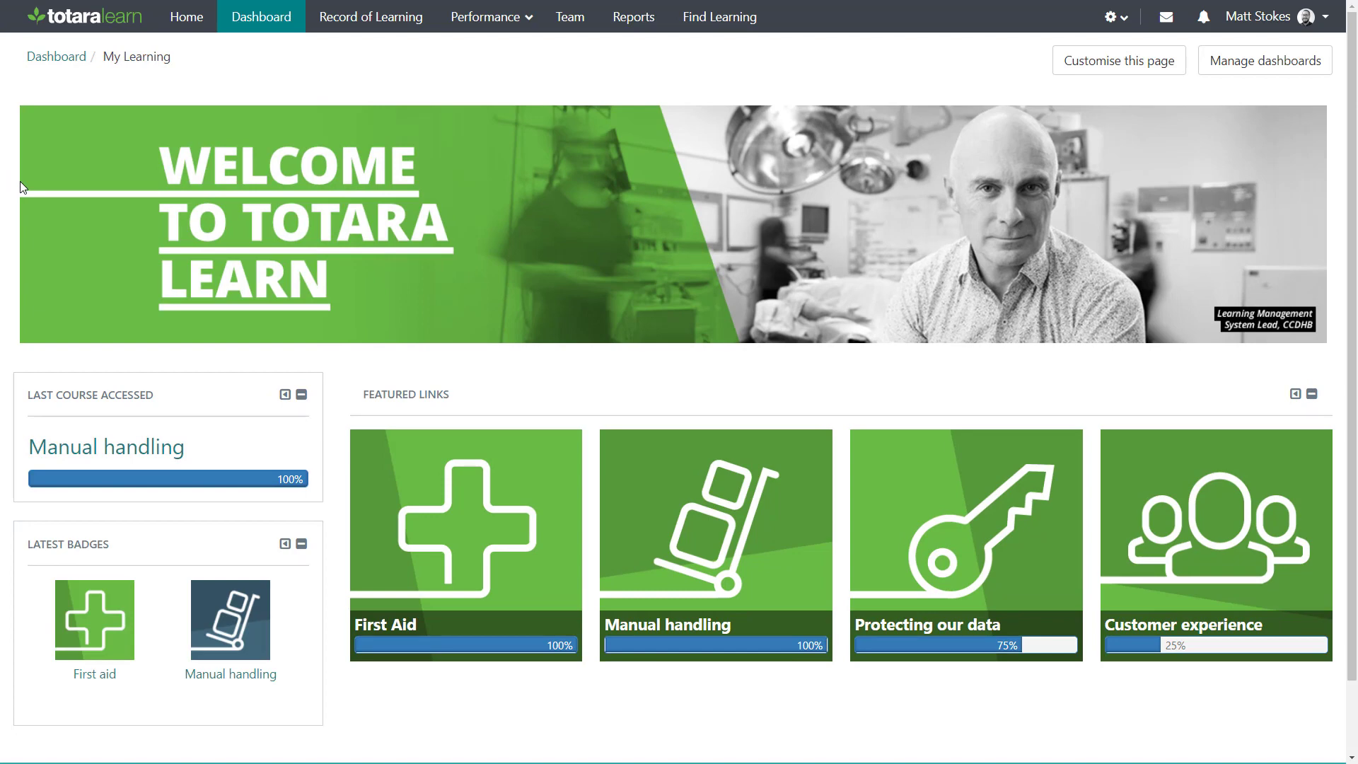
Open the Theme selector in the Appearance settings and view the themes available for the default device
{"action": "left_click", "coordinate": [1117, 25]}
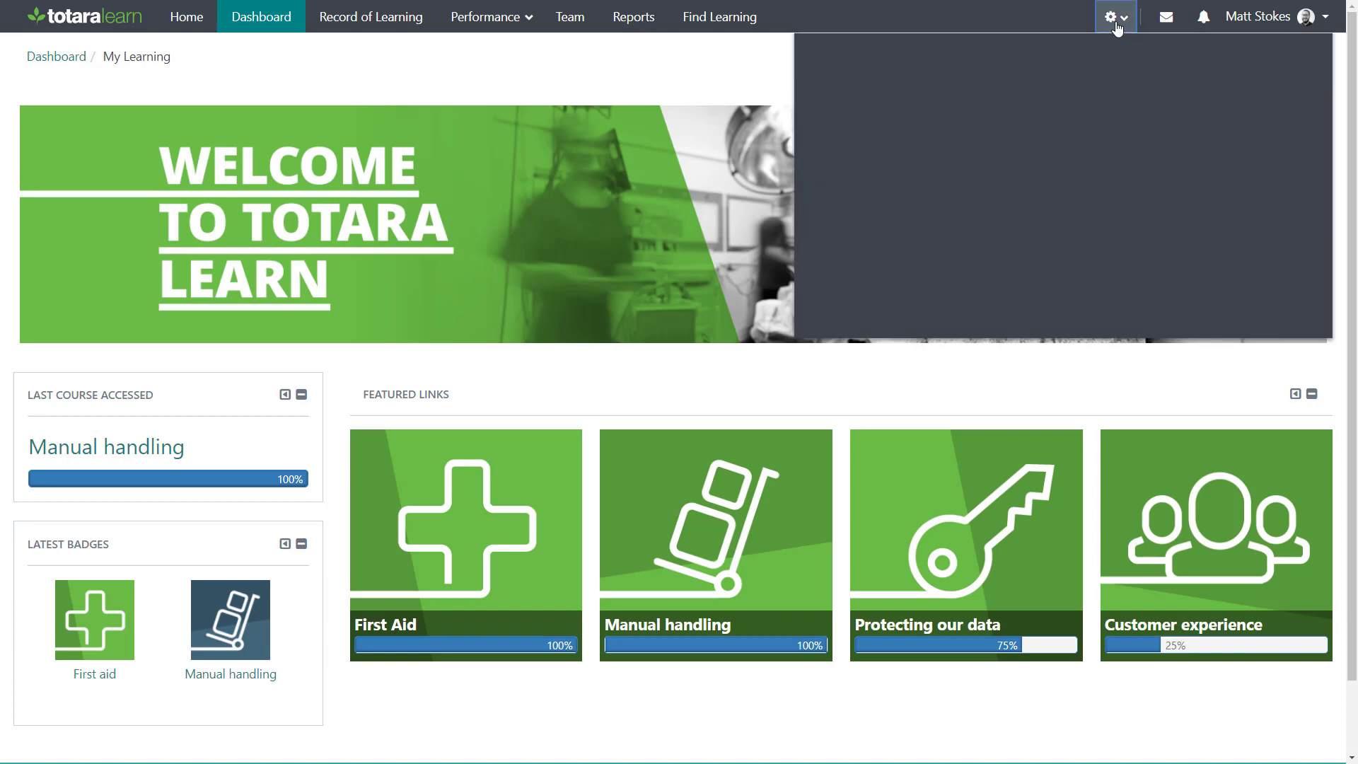
{"action": "left_click", "coordinate": [1215, 129]}
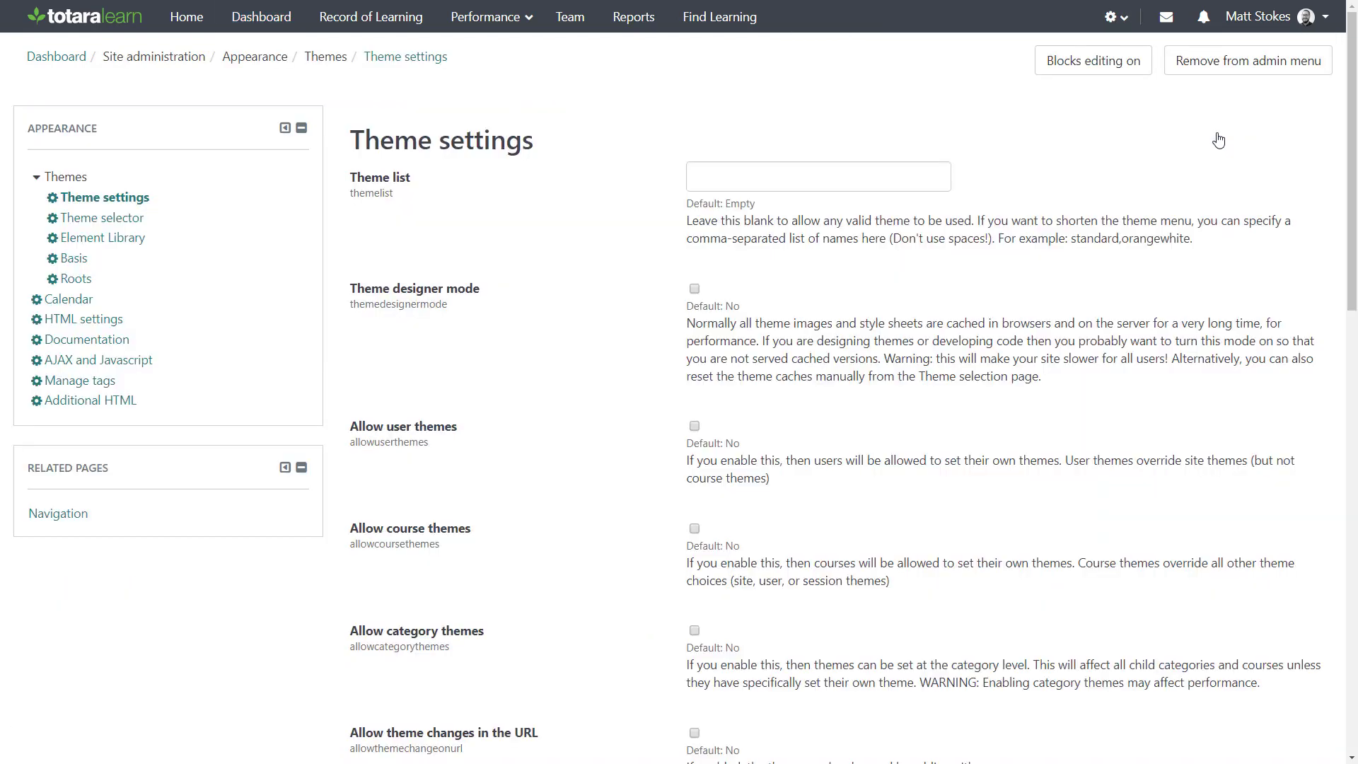
{"action": "left_click", "coordinate": [116, 216]}
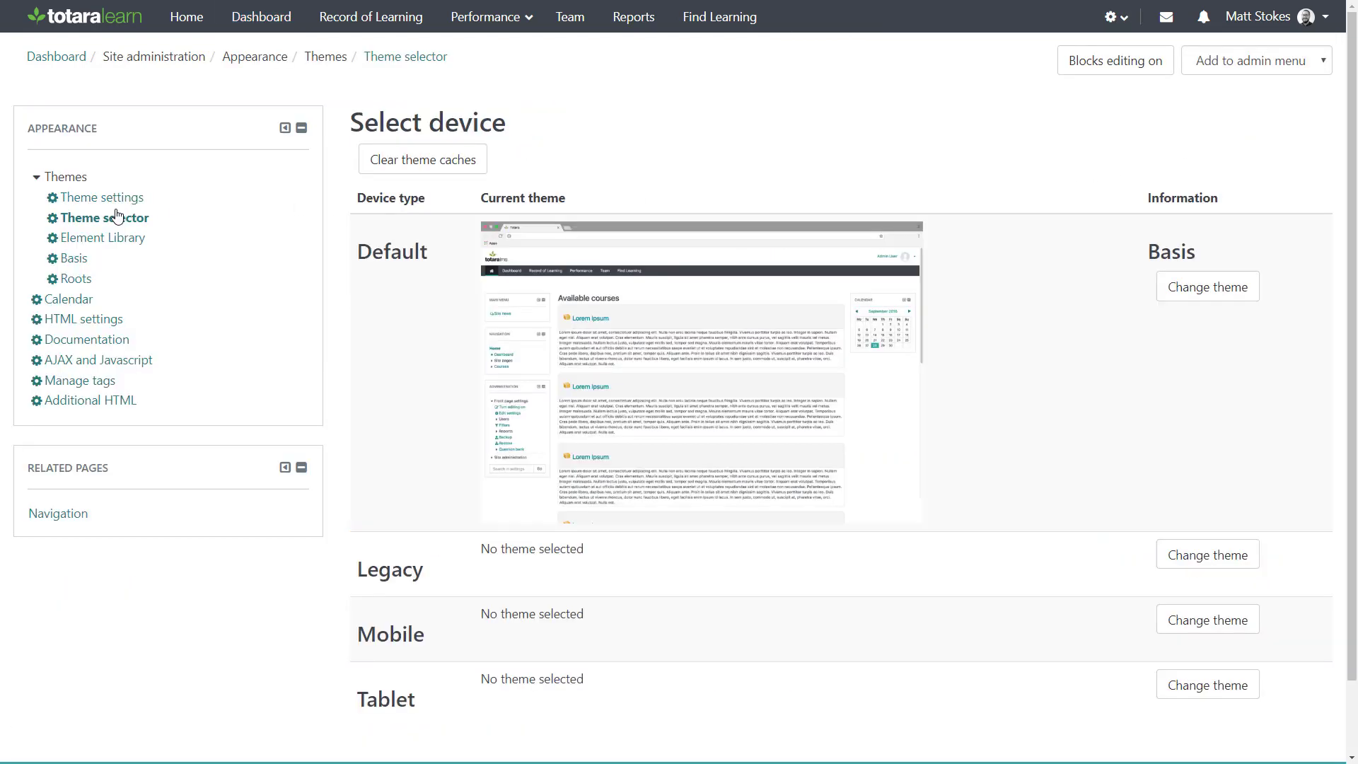
{"action": "left_click", "coordinate": [1178, 286]}
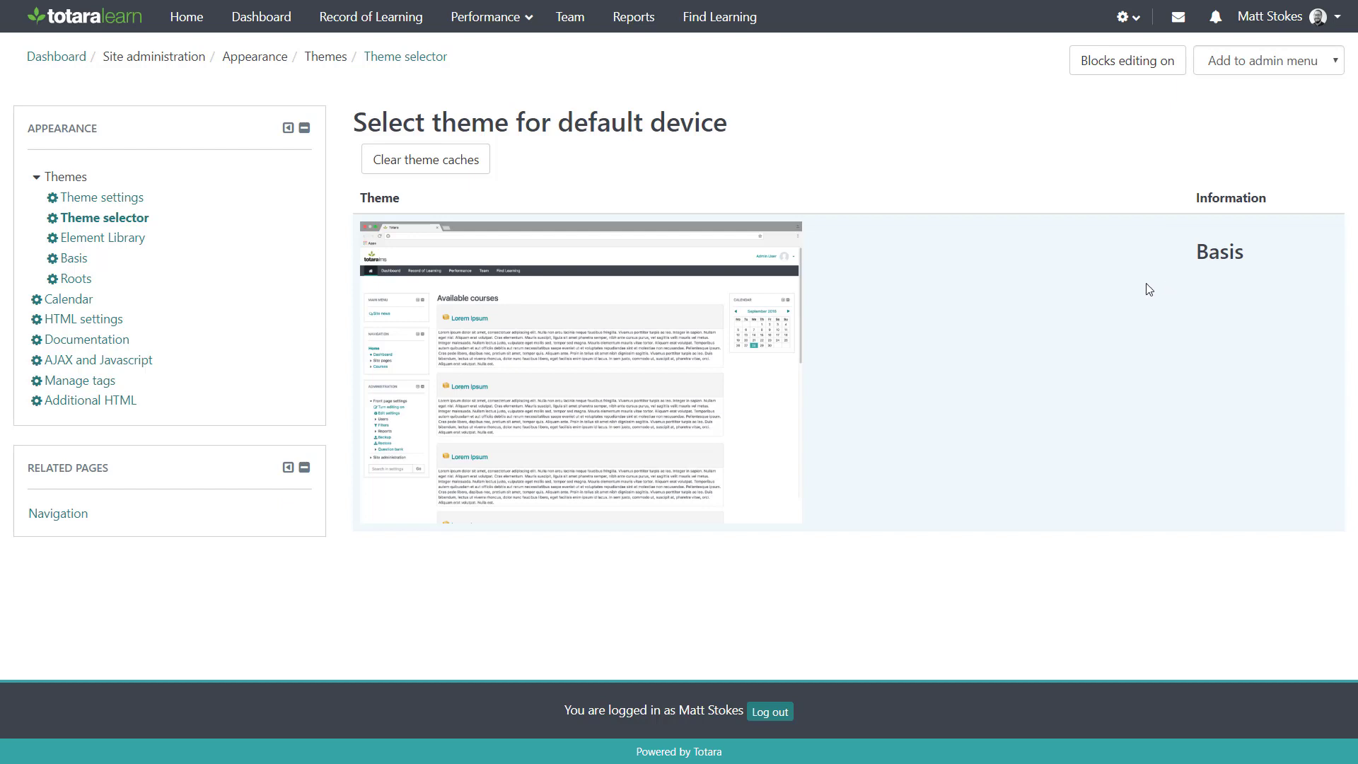
Open the Basis theme settings and upload Logo.png as the site logo and Favicon.ico as the favicon
{"action": "left_click", "coordinate": [73, 259]}
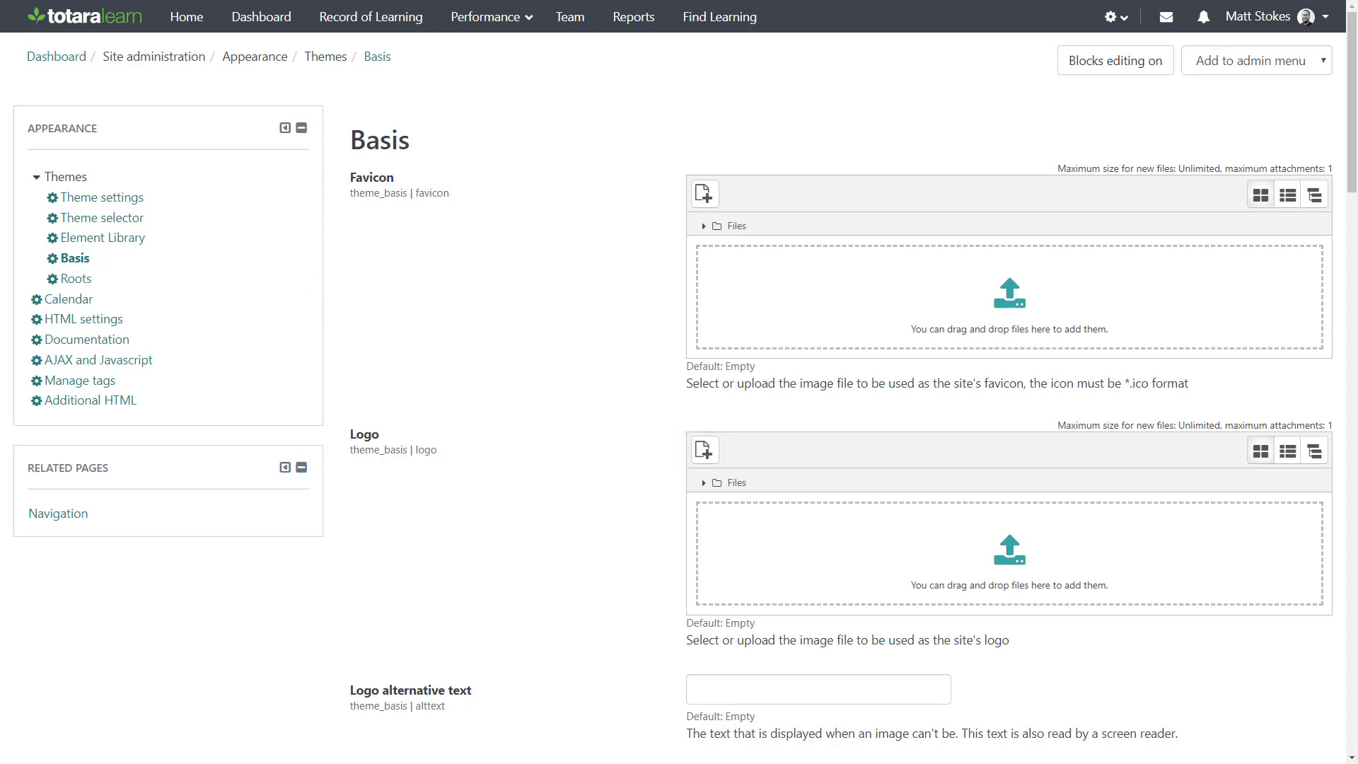
{"action": "left_click_drag", "start_coordinate": [1344, 438], "coordinate": [987, 573]}
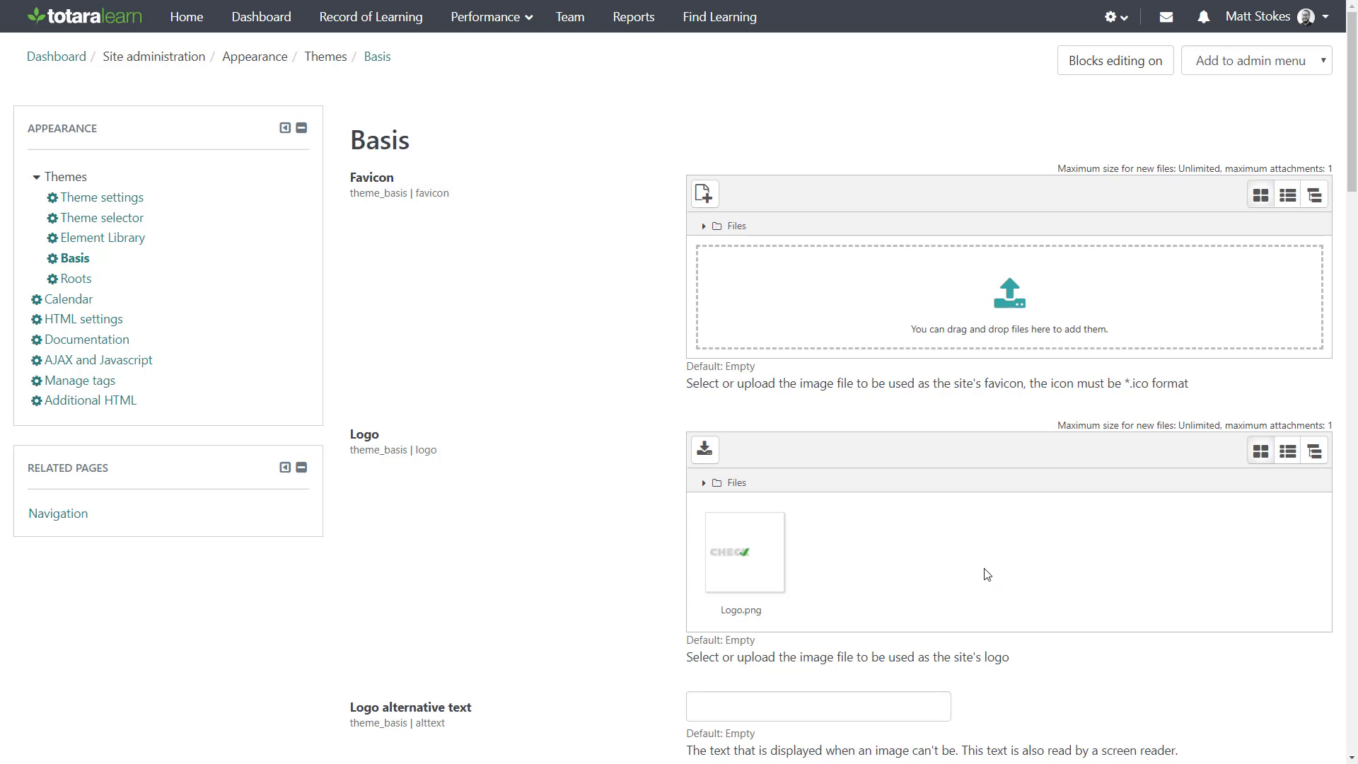
{"action": "left_click_drag", "start_coordinate": [1348, 283], "coordinate": [1034, 297]}
Set the logo alternative text to "Check Retail" and the theme's text colour to #1F0069
{"action": "left_click_drag", "start_coordinate": [1352, 176], "coordinate": [1322, 747]}
{"action": "left_click", "coordinate": [735, 632]}
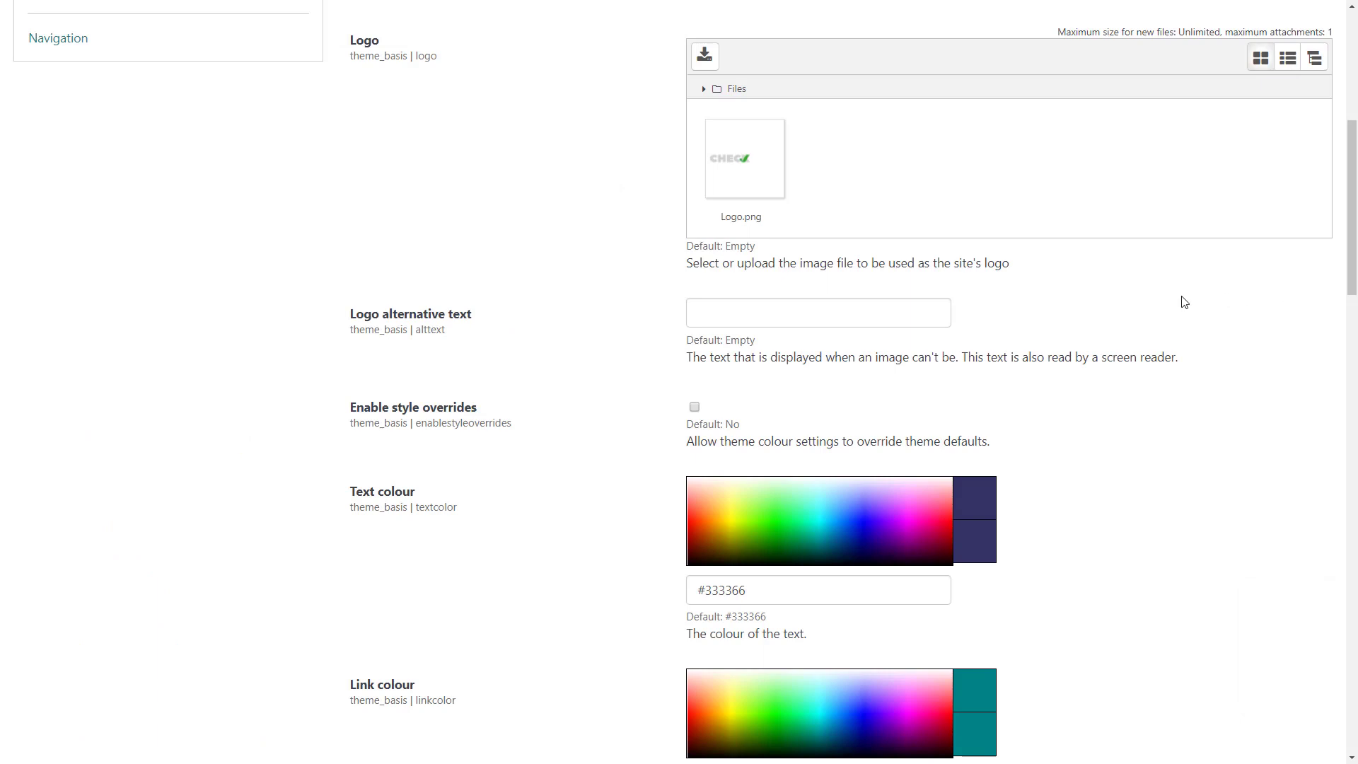
{"action": "left_click", "coordinate": [935, 307]}
{"action": "type", "text": "Check Retail"}
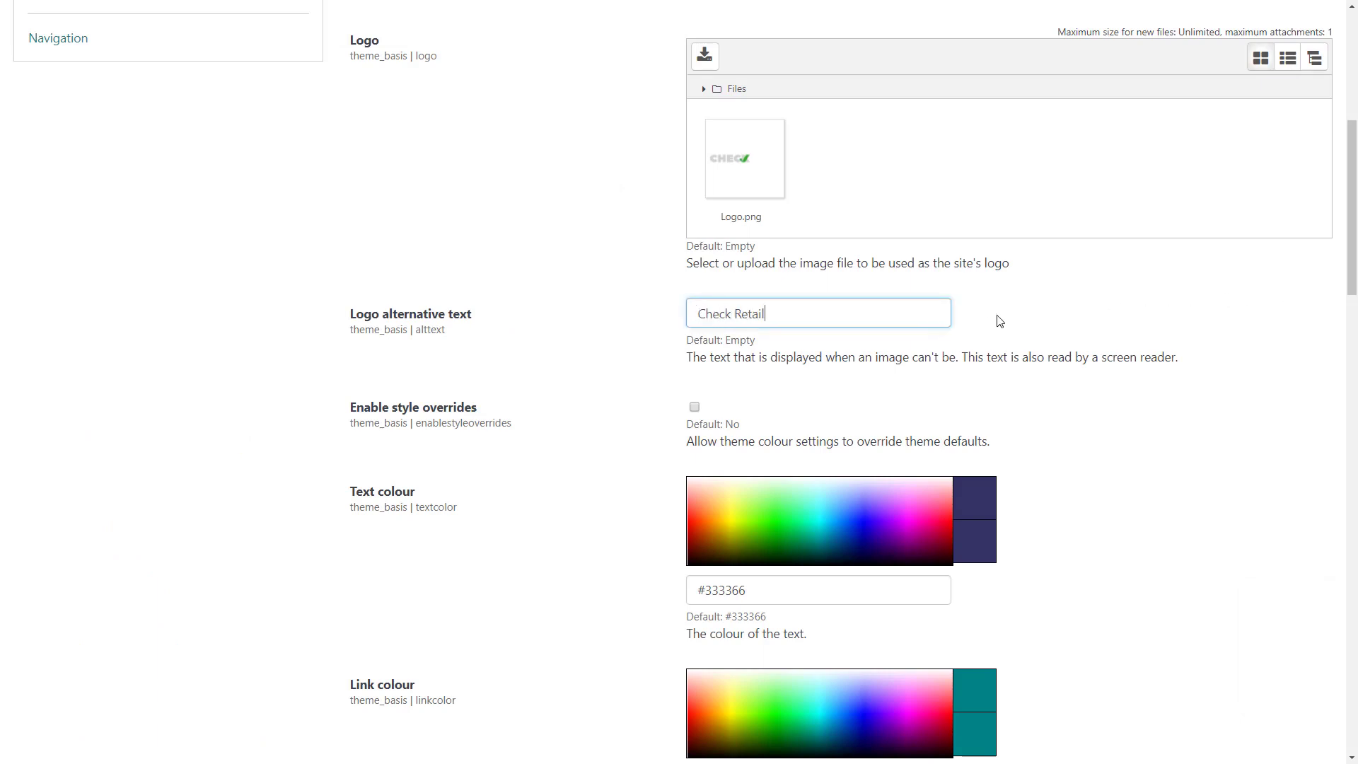
{"action": "left_click", "coordinate": [1000, 322]}
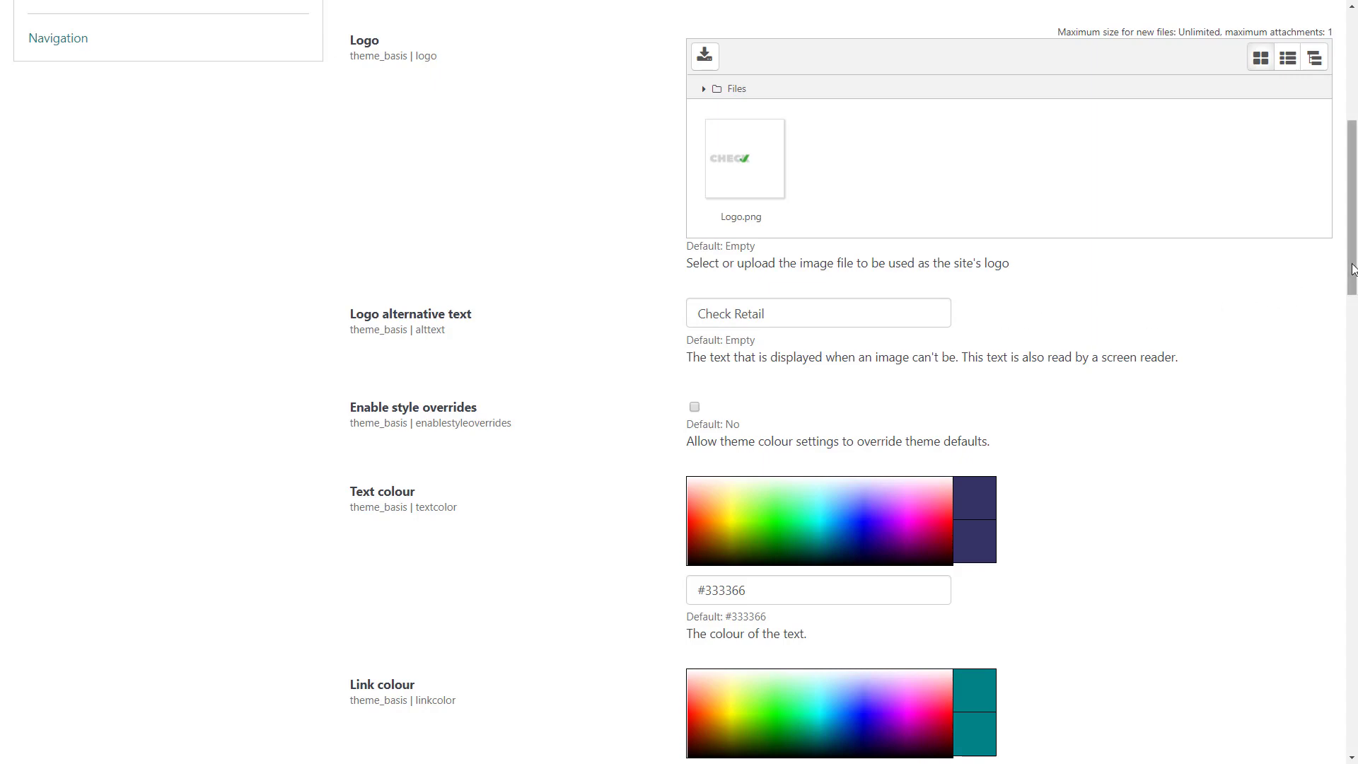
{"action": "left_click_drag", "start_coordinate": [1350, 276], "coordinate": [1355, 382]}
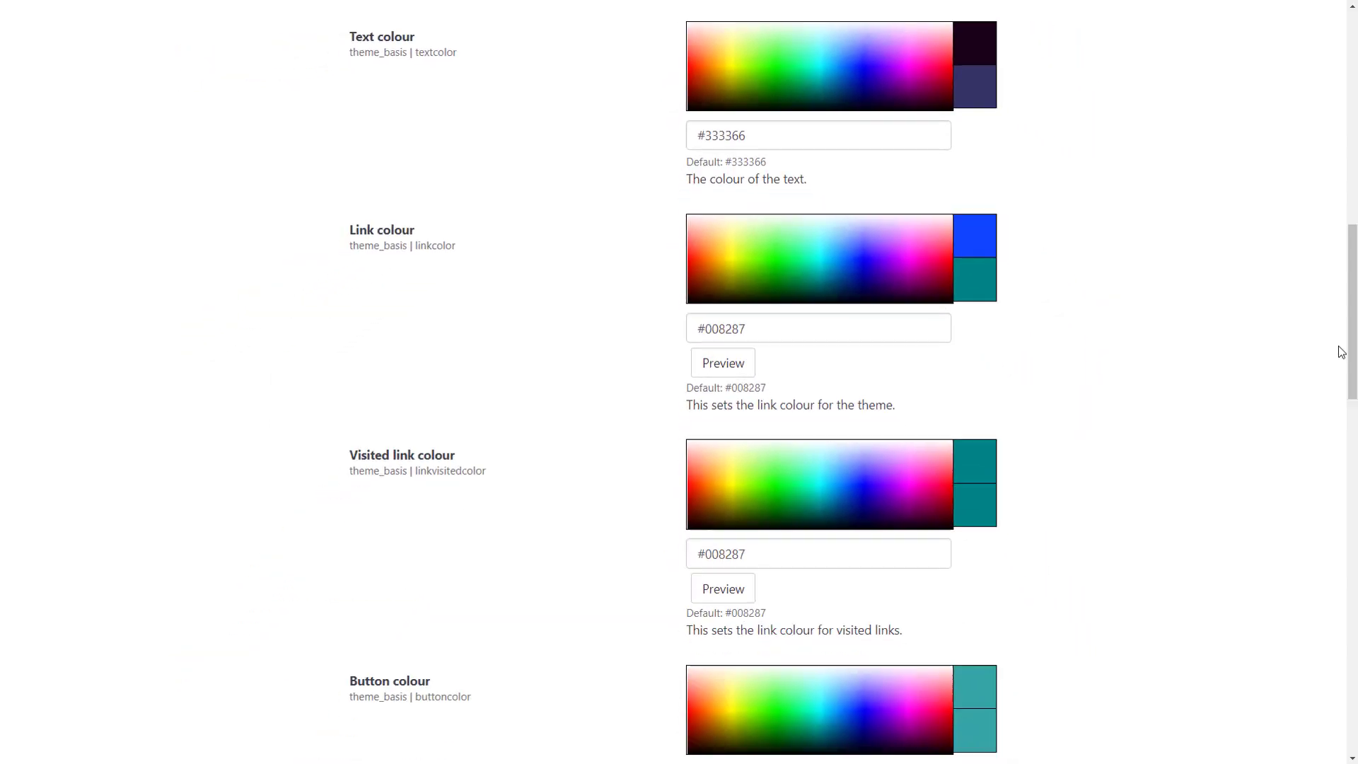
{"action": "left_click", "coordinate": [875, 91]}
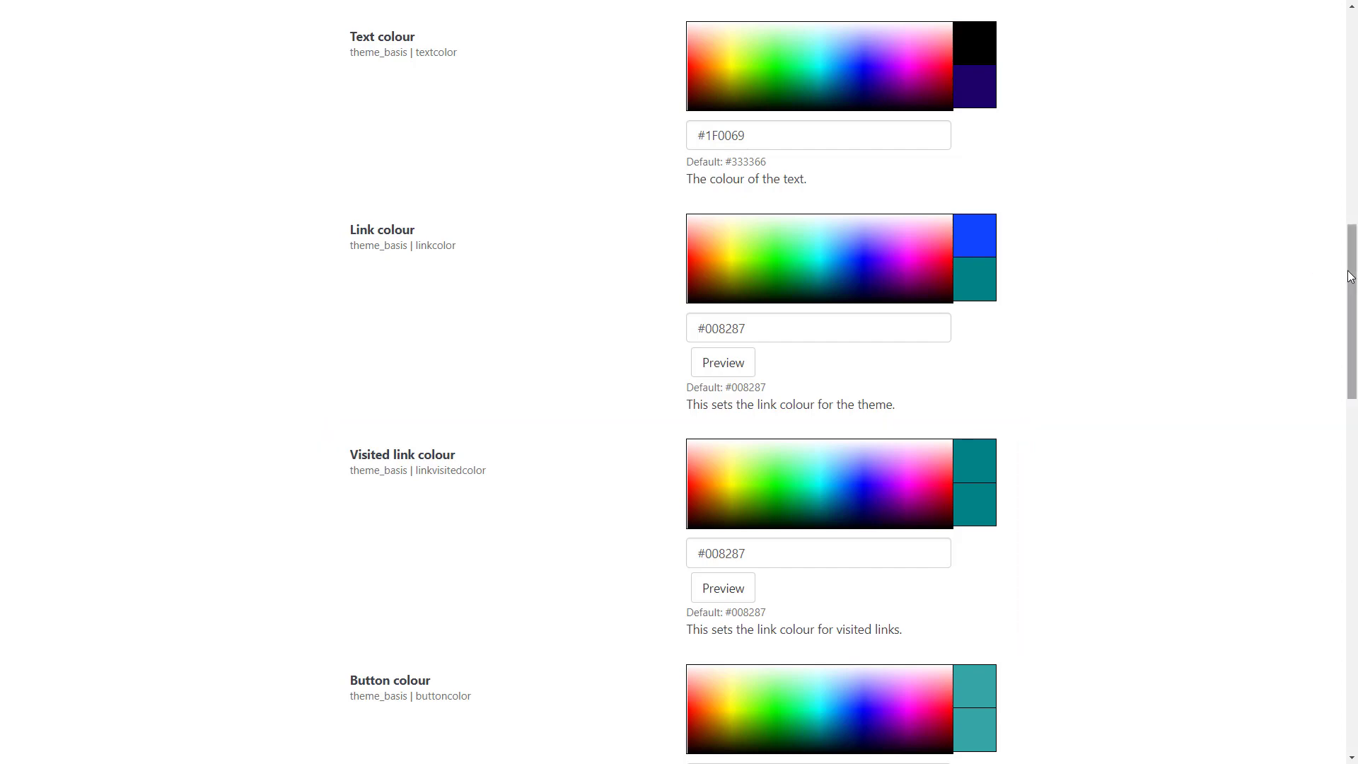
Set both the background colour and the main content background colour to #D7F2EF
{"action": "left_click_drag", "start_coordinate": [1352, 295], "coordinate": [1347, 476]}
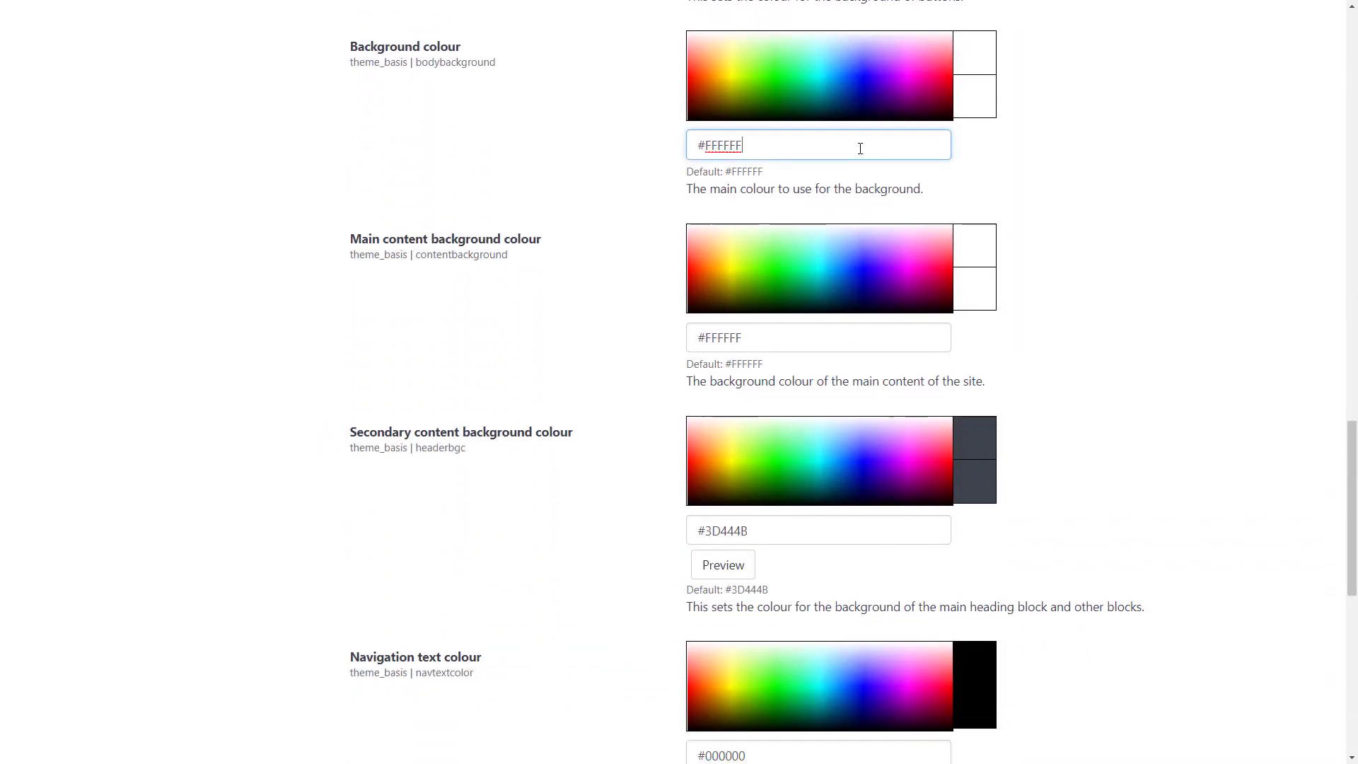
{"action": "left_click_drag", "start_coordinate": [861, 142], "coordinate": [701, 148]}
{"action": "type", "text": "D7F2EF"}
{"action": "left_click", "coordinate": [671, 150]}
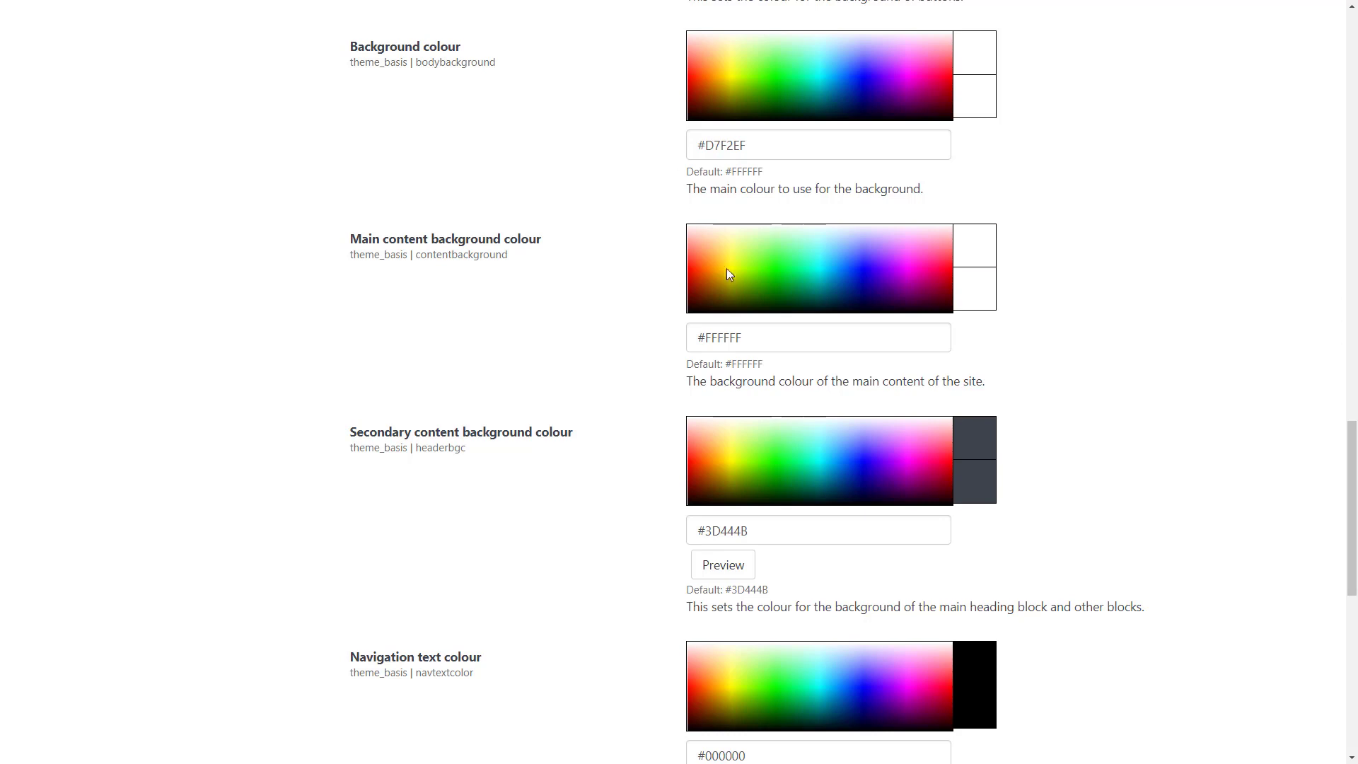
{"action": "left_click_drag", "start_coordinate": [743, 337], "coordinate": [706, 337]}
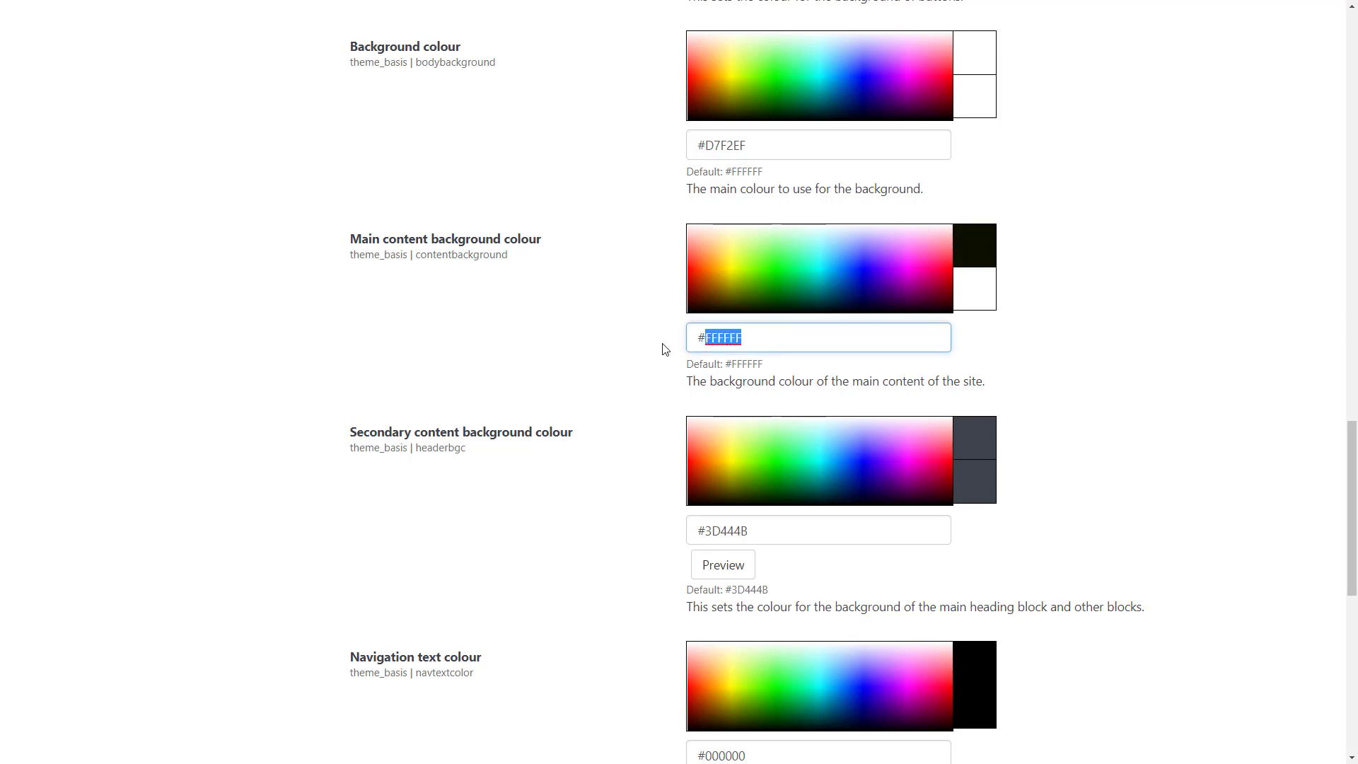
{"action": "type", "text": "D7F2EF"}
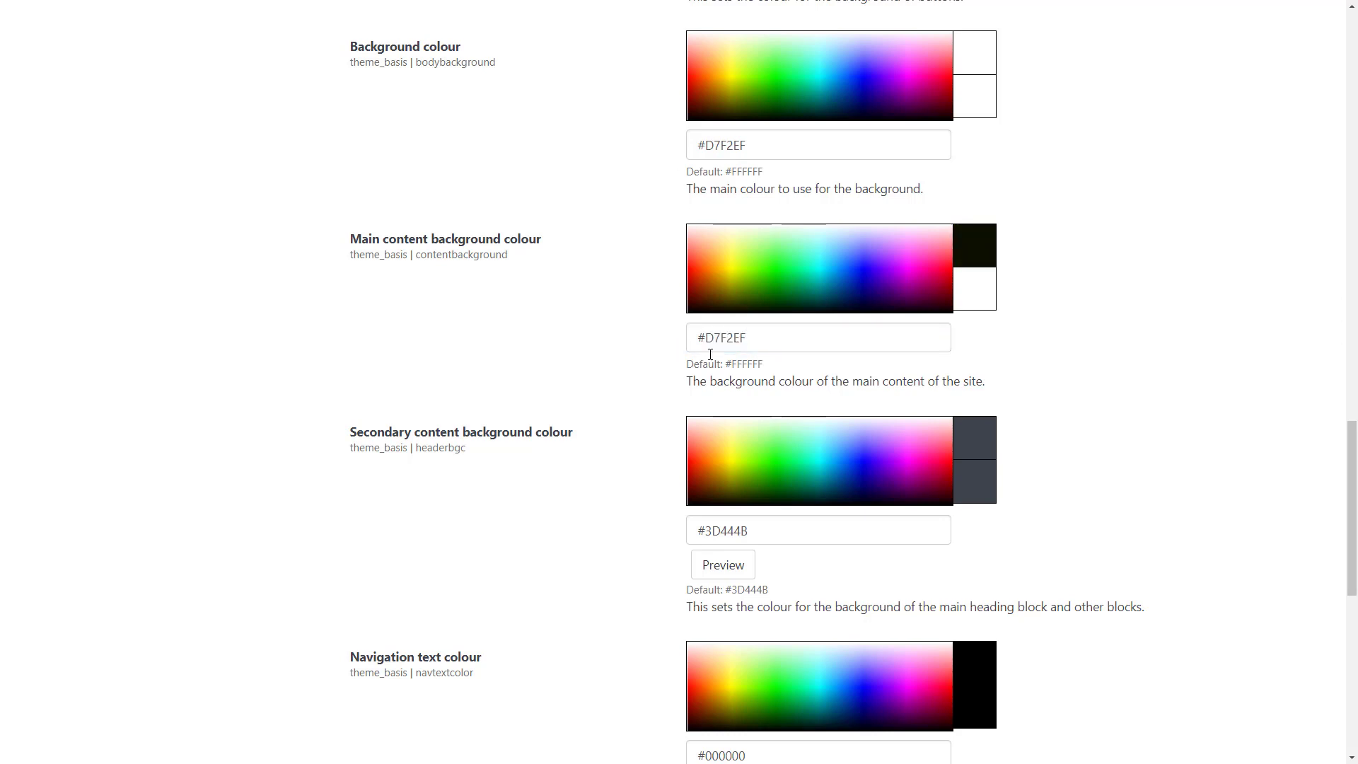
Set the secondary content background colour to #933063 and save the Basis theme changes
{"action": "left_click_drag", "start_coordinate": [1347, 481], "coordinate": [1352, 569]}
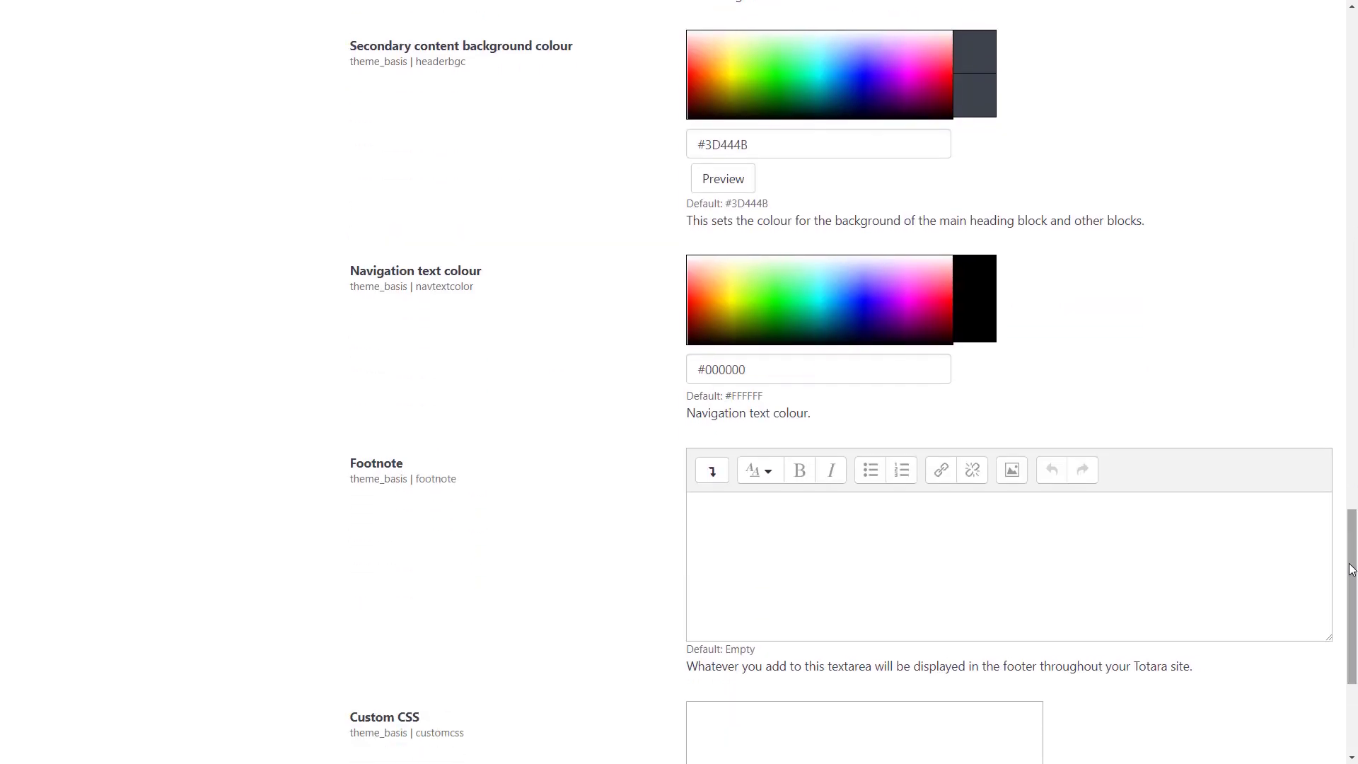
{"action": "double_click", "coordinate": [732, 153]}
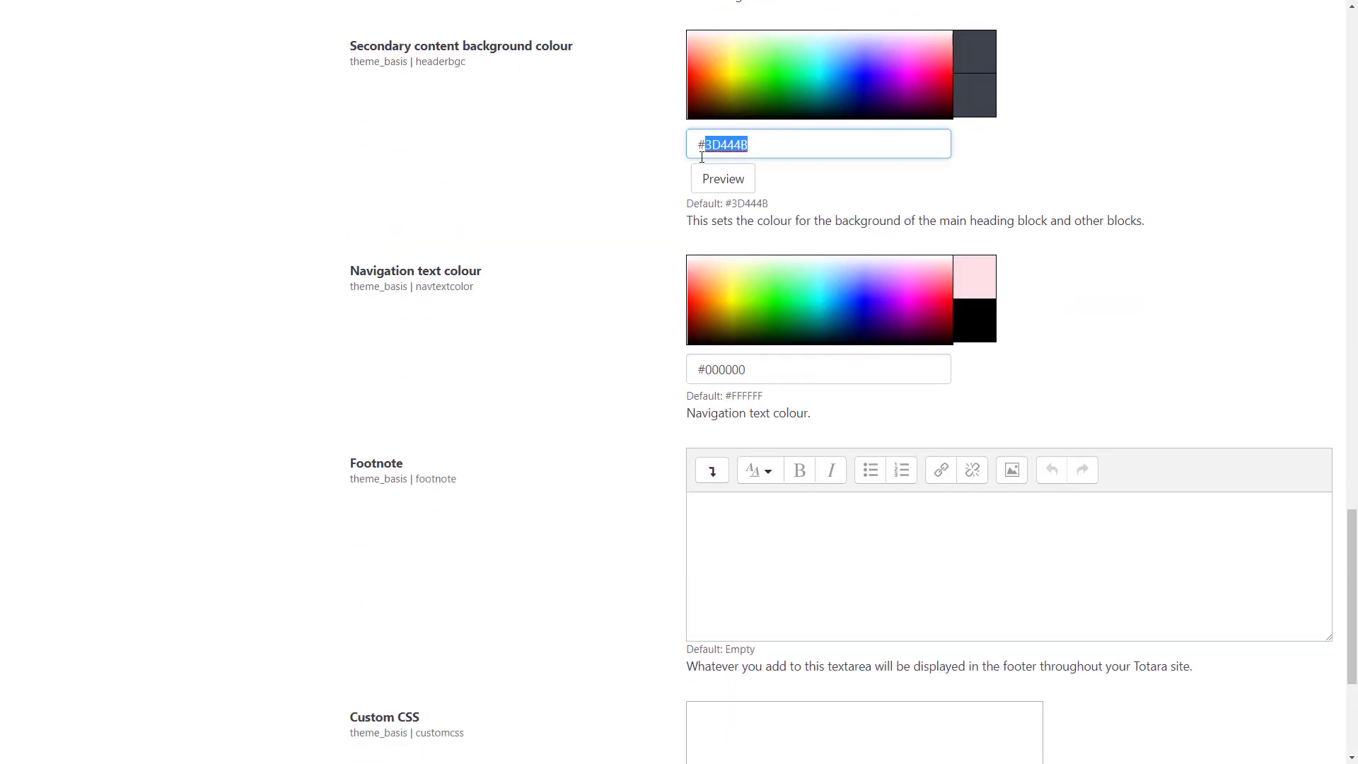
{"action": "type", "text": "933063"}
{"action": "left_click", "coordinate": [663, 161]}
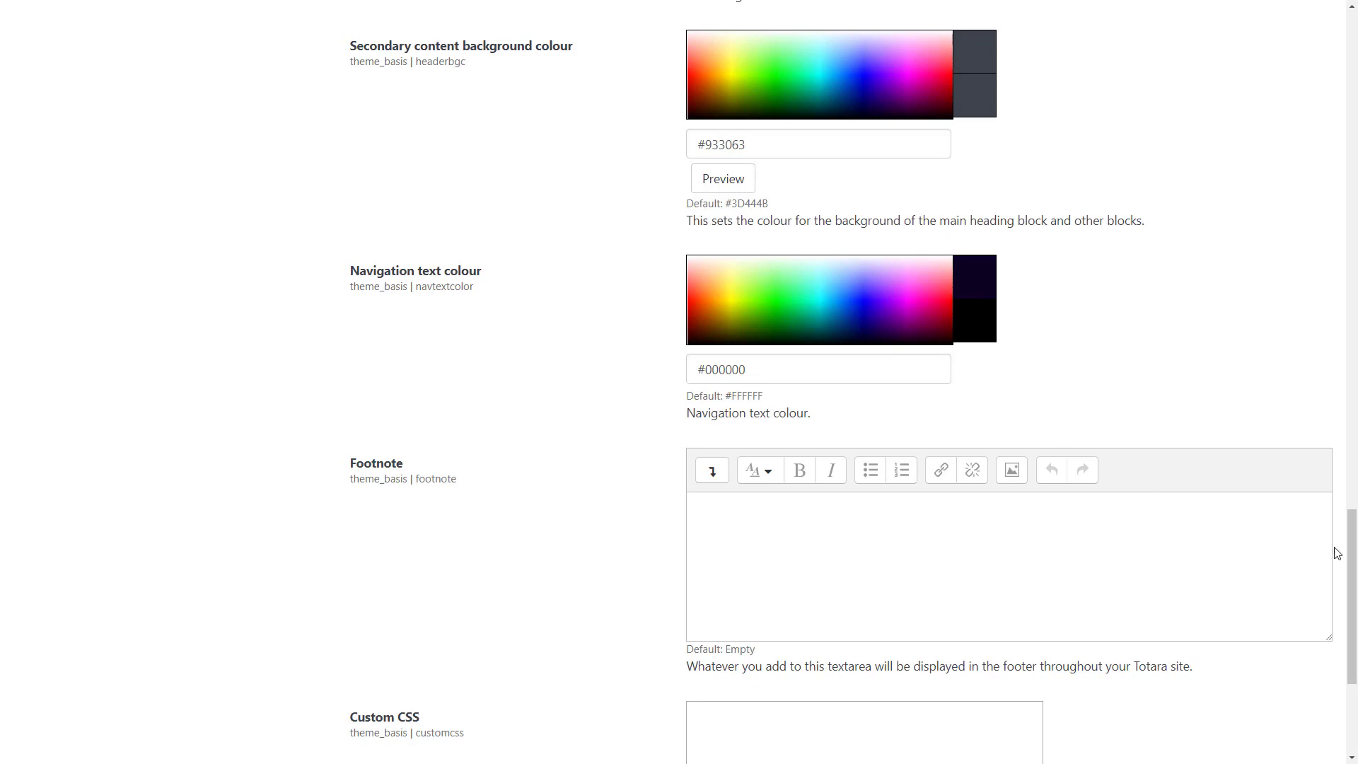
{"action": "scroll", "coordinate": [1337, 559], "scroll_direction": "down", "scroll_amount": 5}
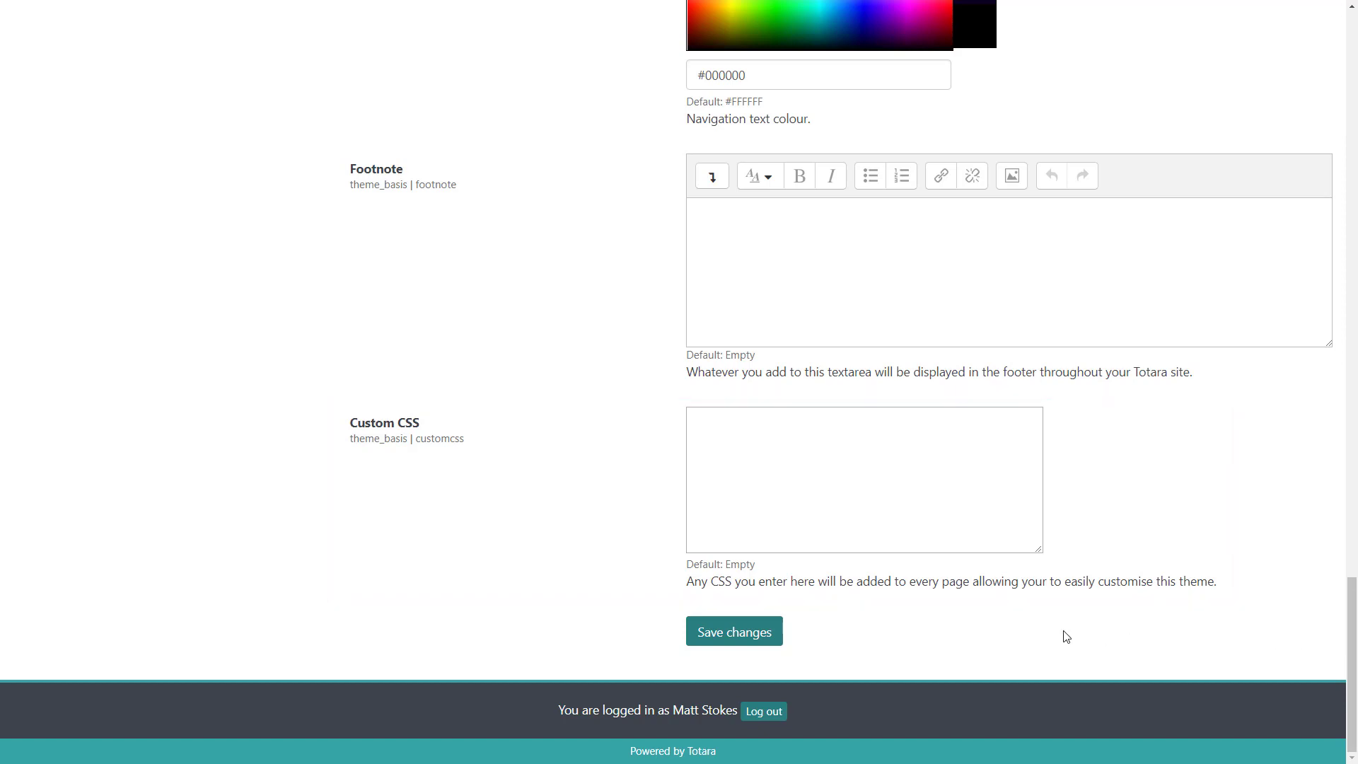
{"action": "left_click", "coordinate": [775, 634]}
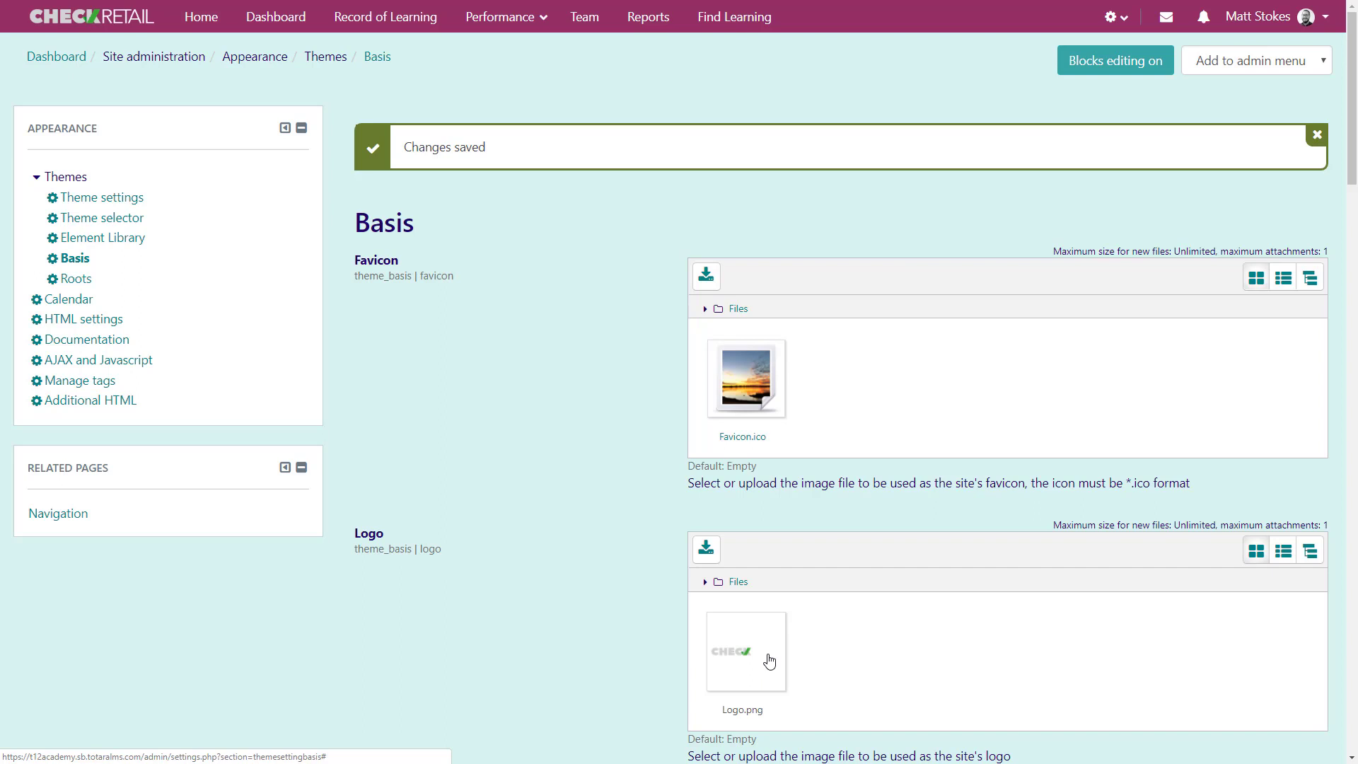